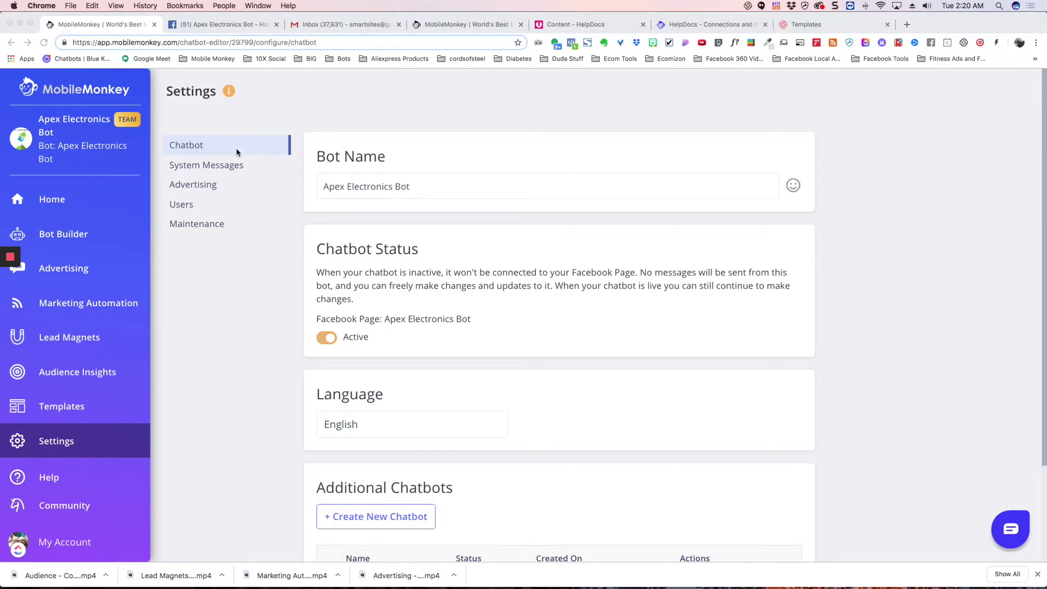
{"action": "scroll", "coordinate": [363, 188], "scroll_direction": "down", "scroll_amount": 1}
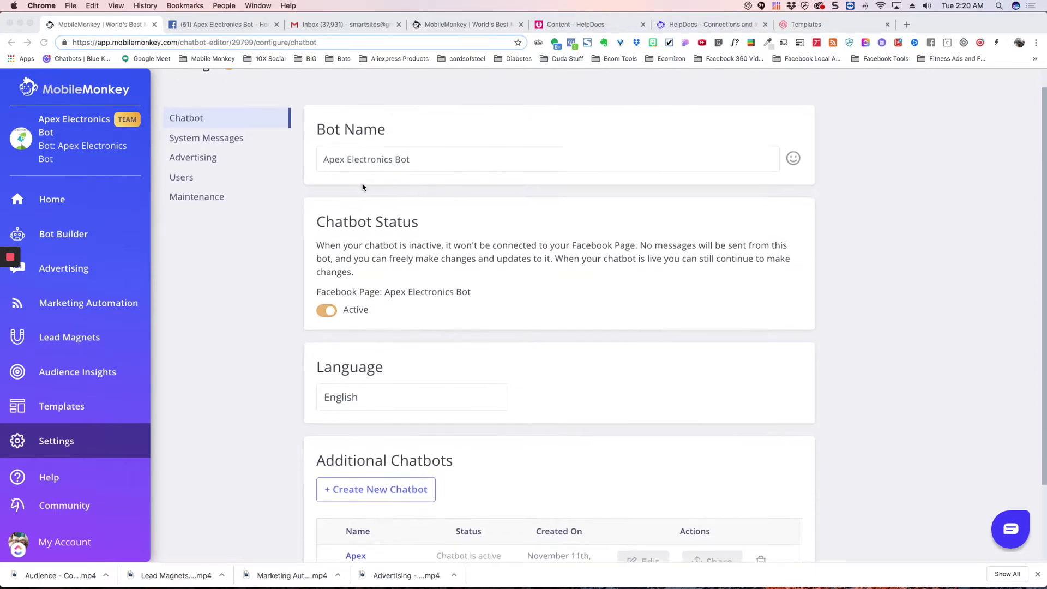
{"action": "scroll", "coordinate": [363, 187], "scroll_direction": "down", "scroll_amount": 1}
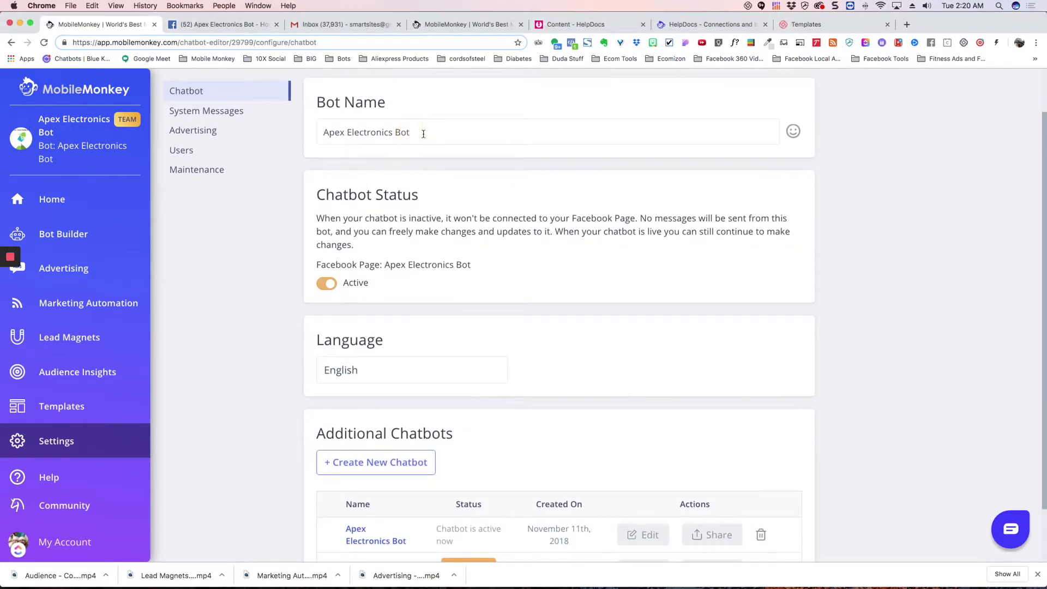
{"action": "scroll", "coordinate": [423, 134], "scroll_direction": "down", "scroll_amount": 1}
{"action": "scroll", "coordinate": [422, 134], "scroll_direction": "down", "scroll_amount": 1}
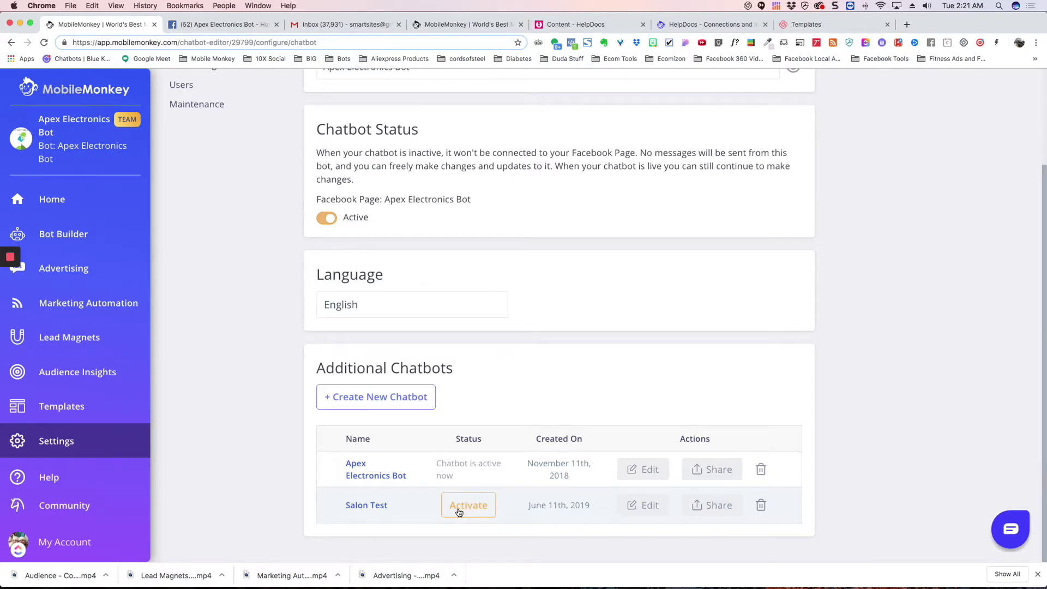
- Attempt to activate the Salon Test chatbot from its settings
{"action": "left_click", "coordinate": [464, 507]}
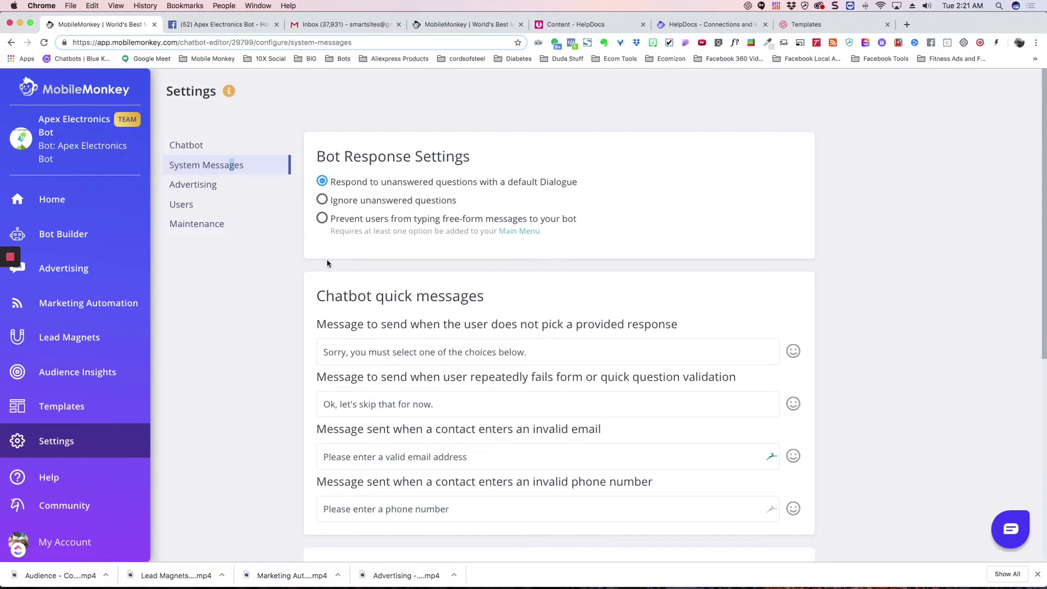
{"action": "scroll", "coordinate": [298, 318], "scroll_direction": "down", "scroll_amount": 5}
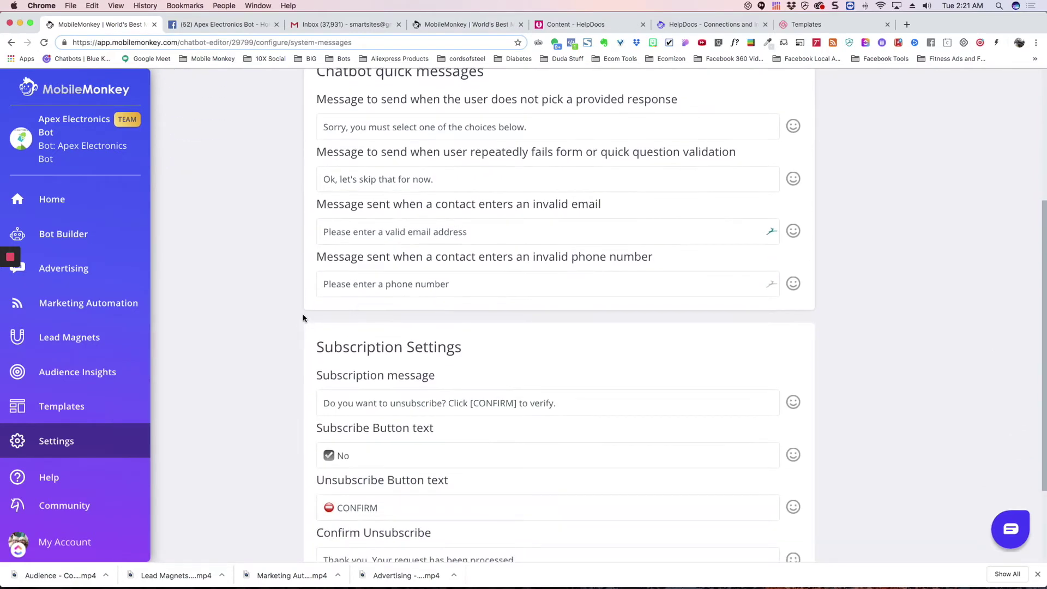
{"action": "scroll", "coordinate": [303, 319], "scroll_direction": "down", "scroll_amount": 2}
{"action": "scroll", "coordinate": [302, 318], "scroll_direction": "up", "scroll_amount": 3}
{"action": "scroll", "coordinate": [303, 318], "scroll_direction": "up", "scroll_amount": 5}
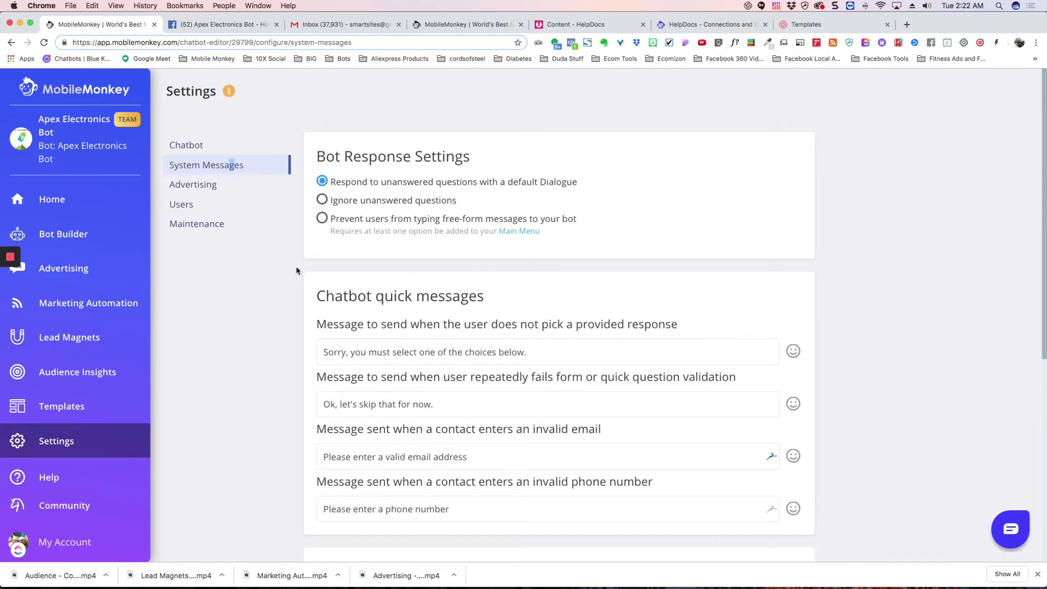
{"action": "scroll", "coordinate": [279, 283], "scroll_direction": "down", "scroll_amount": 3}
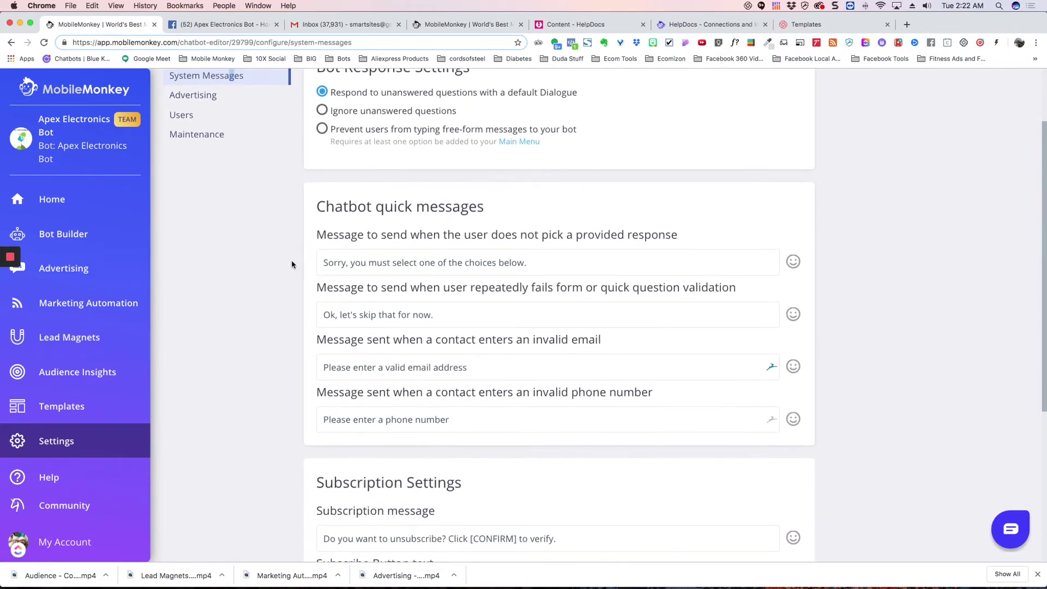
{"action": "scroll", "coordinate": [294, 258], "scroll_direction": "down", "scroll_amount": 2}
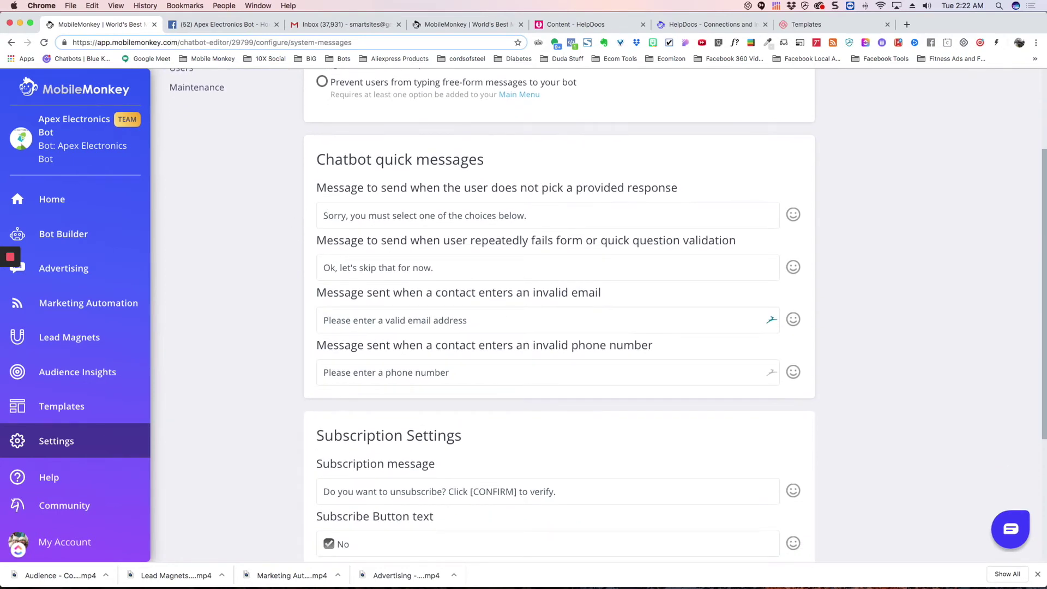
{"action": "scroll", "coordinate": [352, 311], "scroll_direction": "down", "scroll_amount": 1}
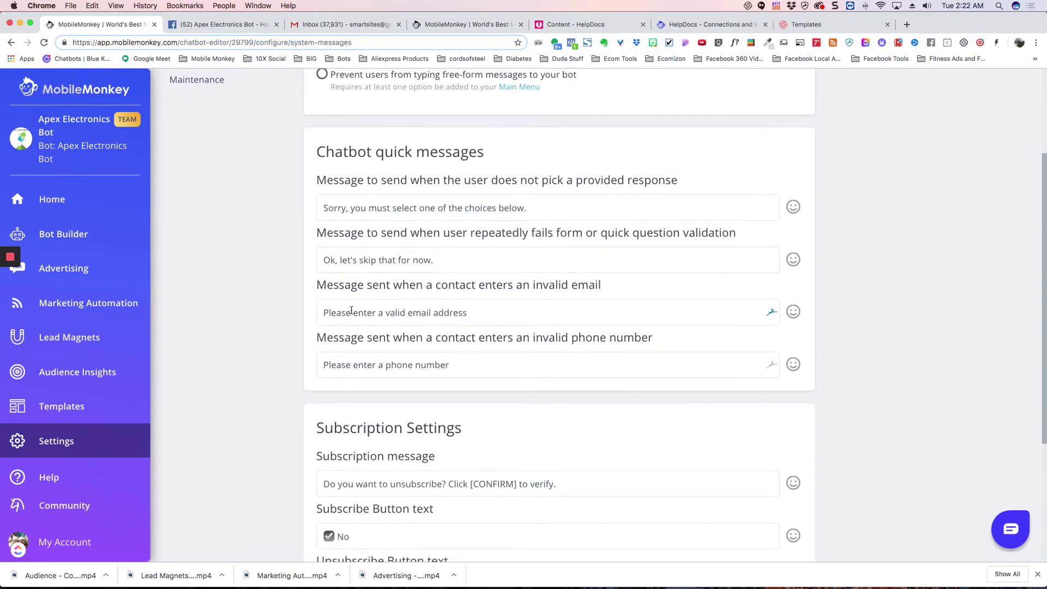
{"action": "scroll", "coordinate": [373, 302], "scroll_direction": "down", "scroll_amount": 3}
{"action": "scroll", "coordinate": [283, 292], "scroll_direction": "down", "scroll_amount": 2}
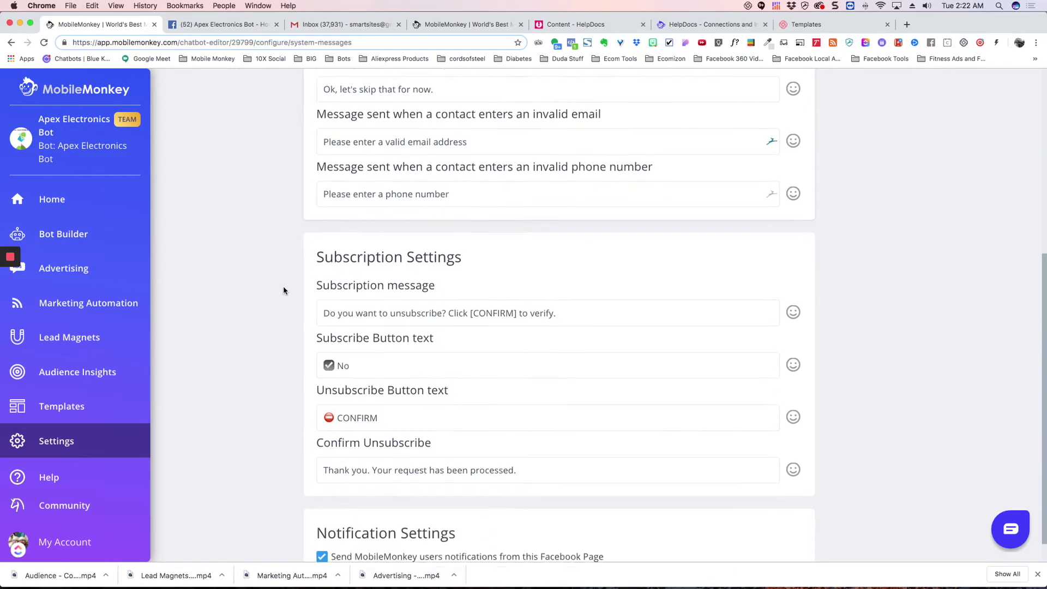
{"action": "scroll", "coordinate": [336, 319], "scroll_direction": "down", "scroll_amount": 1}
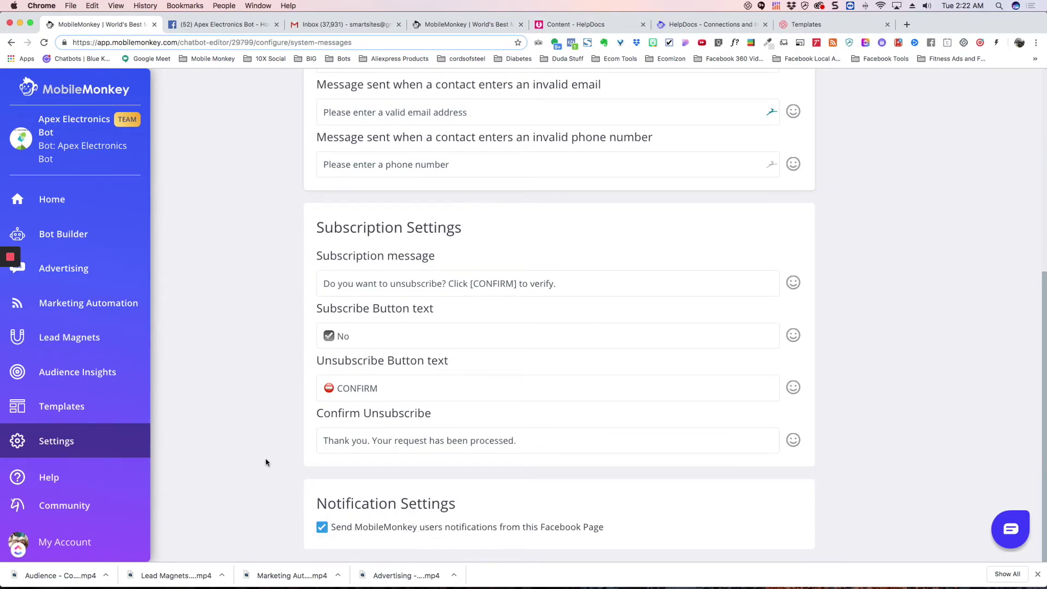
{"action": "scroll", "coordinate": [264, 455], "scroll_direction": "up", "scroll_amount": 5}
{"action": "scroll", "coordinate": [266, 454], "scroll_direction": "down", "scroll_amount": 5}
{"action": "scroll", "coordinate": [290, 385], "scroll_direction": "up", "scroll_amount": 1}
{"action": "scroll", "coordinate": [292, 378], "scroll_direction": "up", "scroll_amount": 5}
{"action": "scroll", "coordinate": [292, 376], "scroll_direction": "down", "scroll_amount": 5}
{"action": "scroll", "coordinate": [292, 369], "scroll_direction": "up", "scroll_amount": 4}
{"action": "scroll", "coordinate": [292, 369], "scroll_direction": "up", "scroll_amount": 1}
{"action": "left_click", "coordinate": [230, 186]}
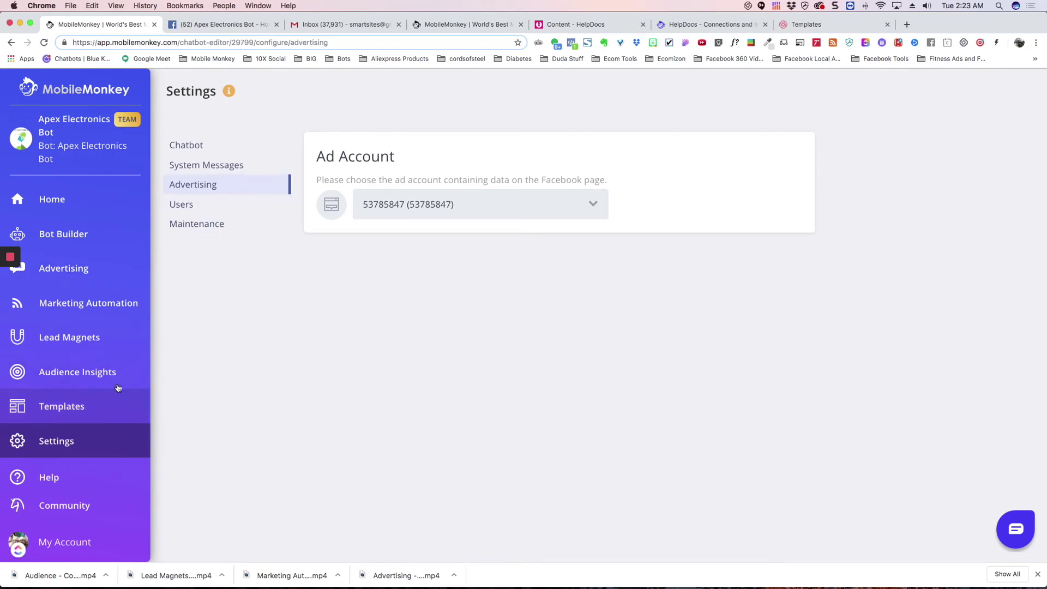
- Review collaborator access under Users, then show Maintenance with page transfer and Facebook connection status
{"action": "left_click", "coordinate": [193, 208]}
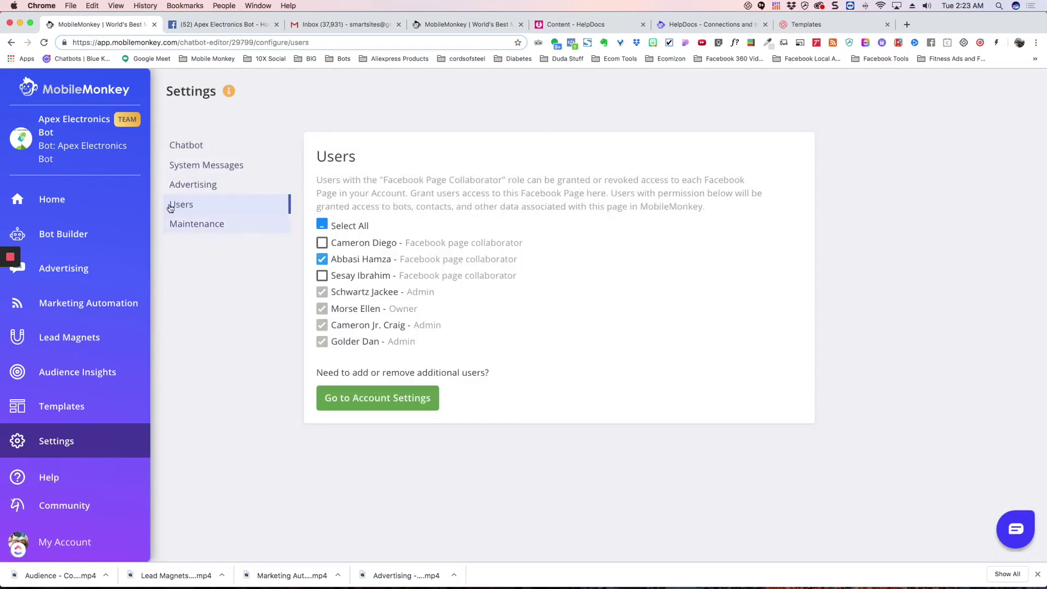
{"action": "left_click", "coordinate": [196, 225]}
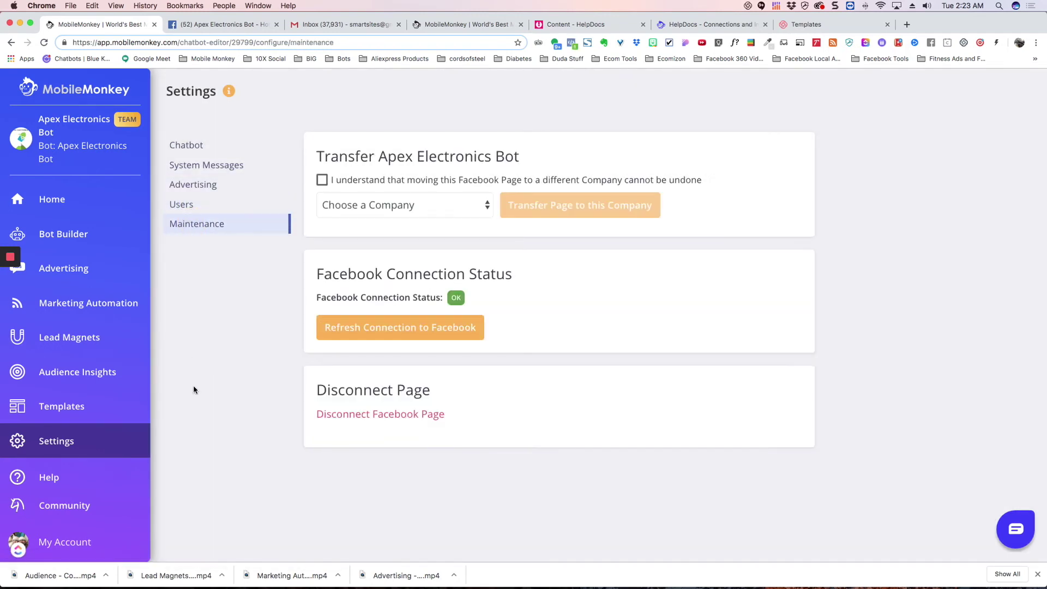